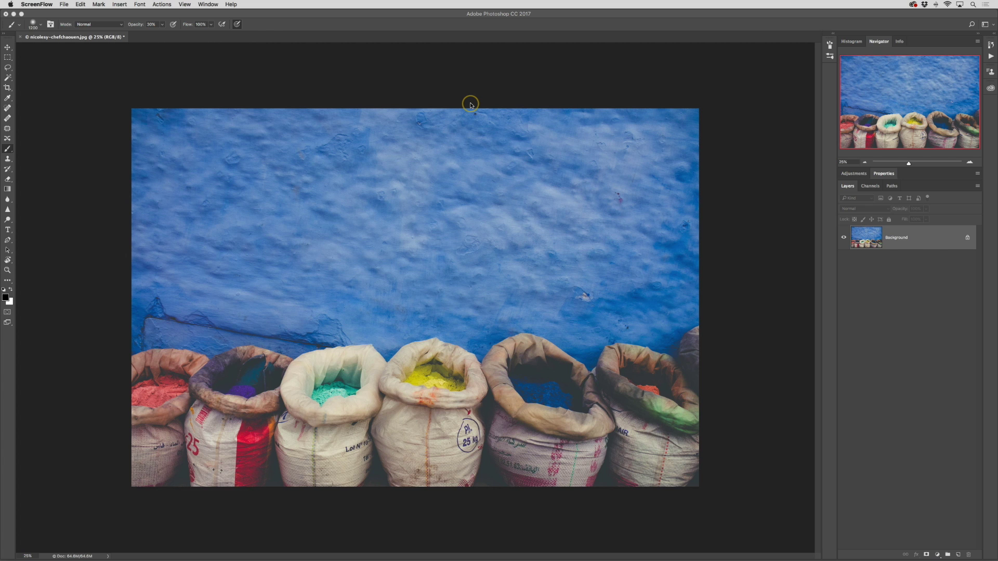
Step: Switch to Finder and preview nicolesy-painted-edge-free.jpg in Quick Look, then close it
{"action": "key", "text": "super+Tab"}
{"action": "key", "text": "super+Tab"}
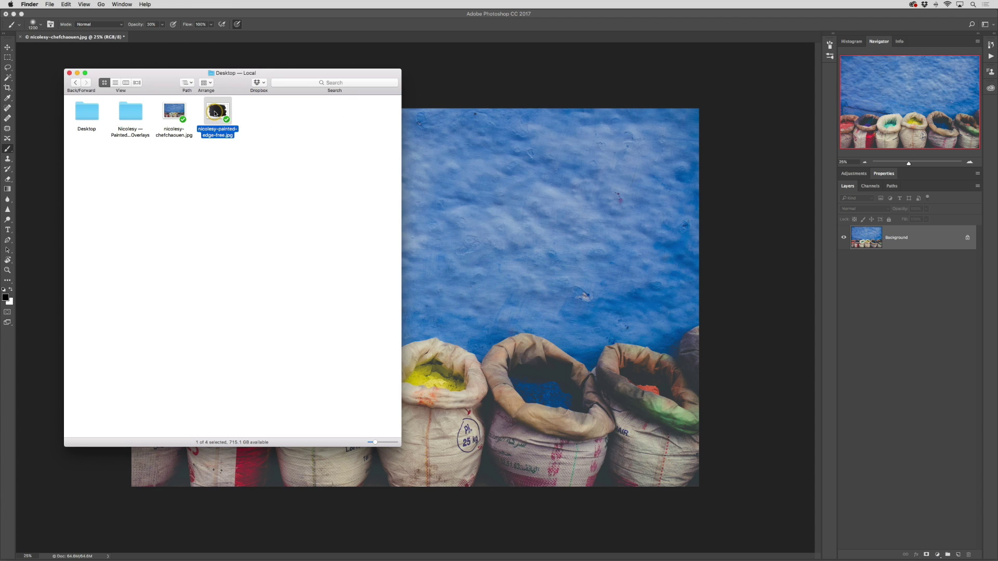
{"action": "key", "text": "space"}
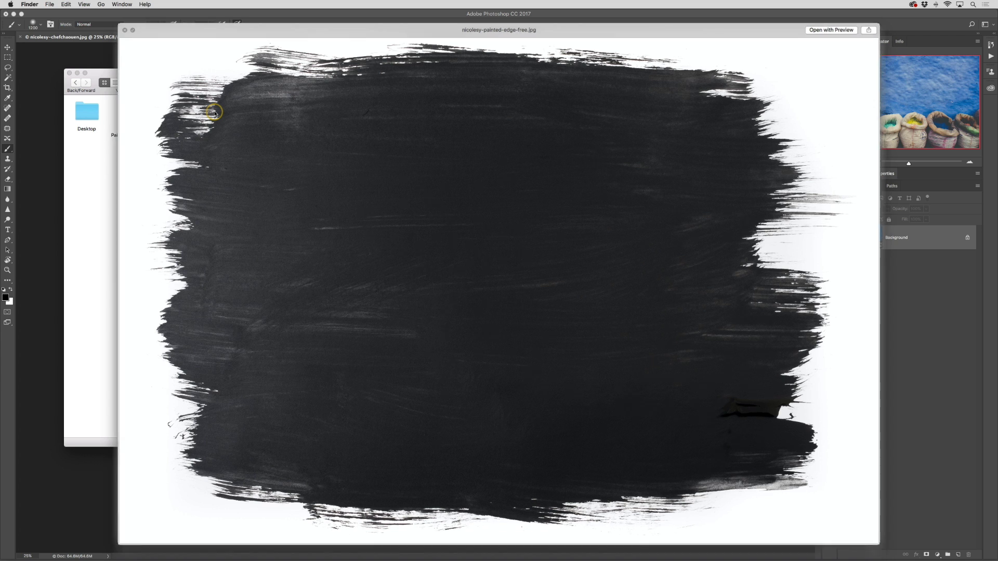
{"action": "key", "text": "space"}
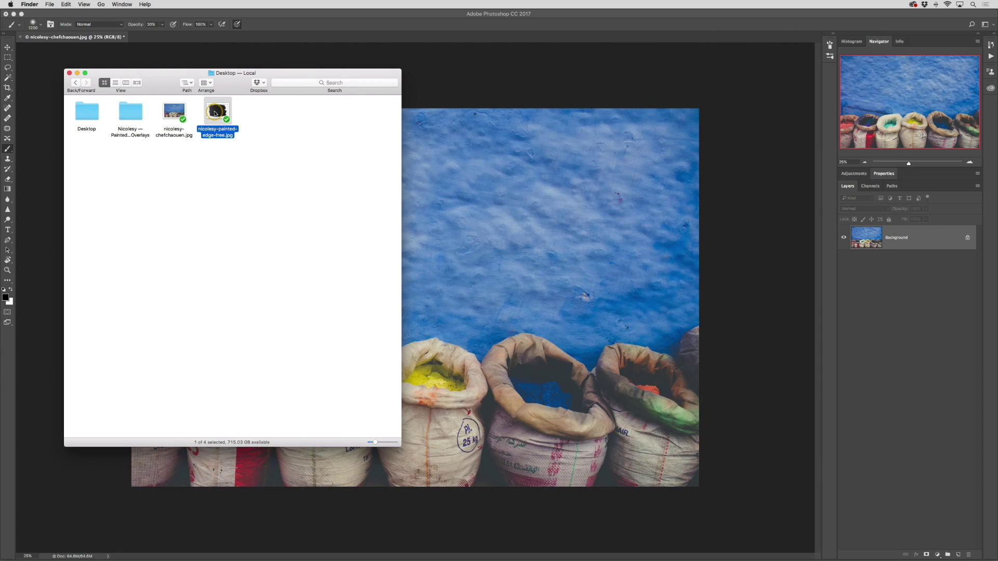
Step: Place nicolesy-painted-edge-free.jpg on the photo and stretch it to the full canvas width and height
{"action": "left_click_drag", "start_coordinate": [216, 114], "coordinate": [484, 167]}
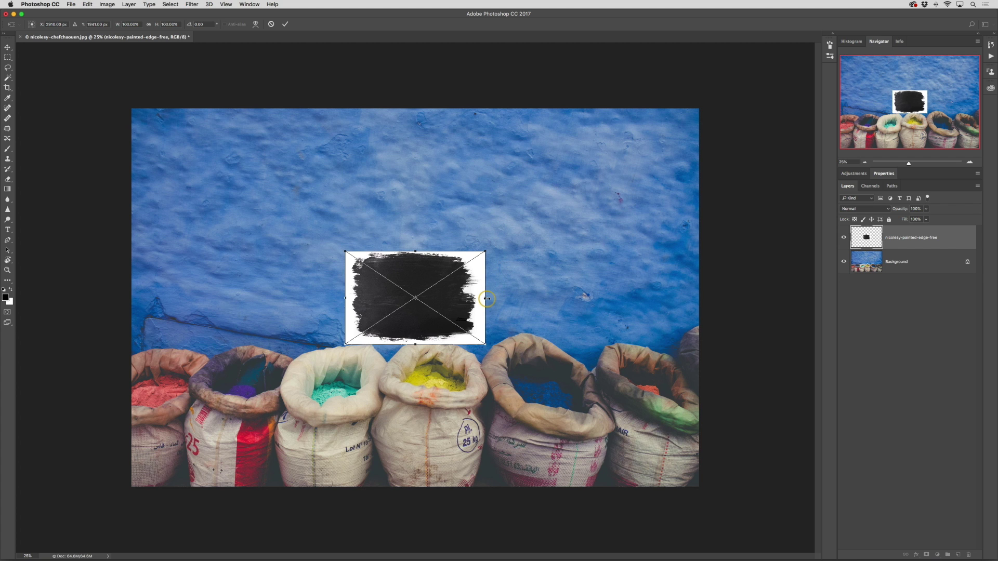
{"action": "left_click_drag", "start_coordinate": [487, 299], "coordinate": [702, 289]}
{"action": "left_click_drag", "start_coordinate": [416, 252], "coordinate": [406, 110]}
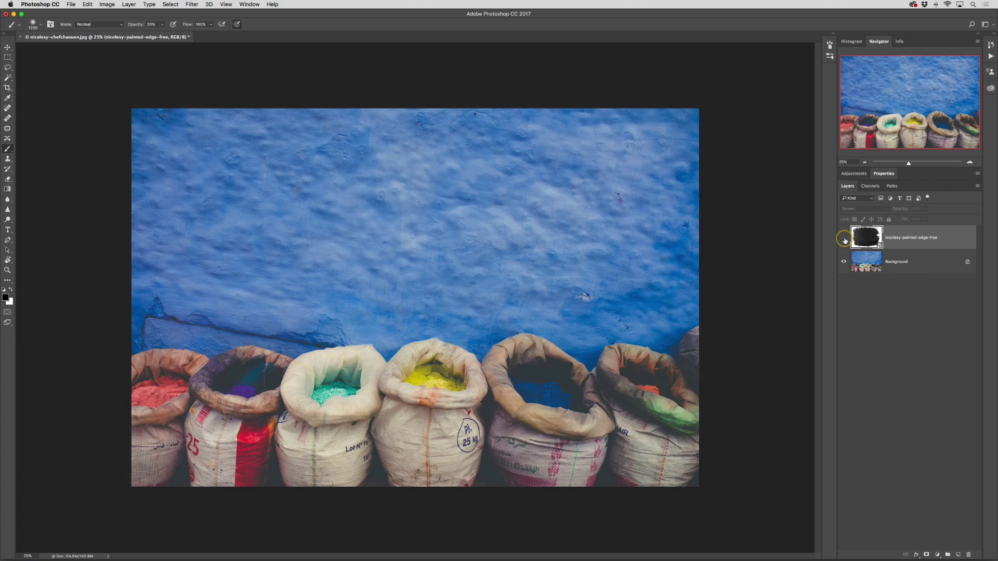
{"action": "left_click", "coordinate": [844, 239]}
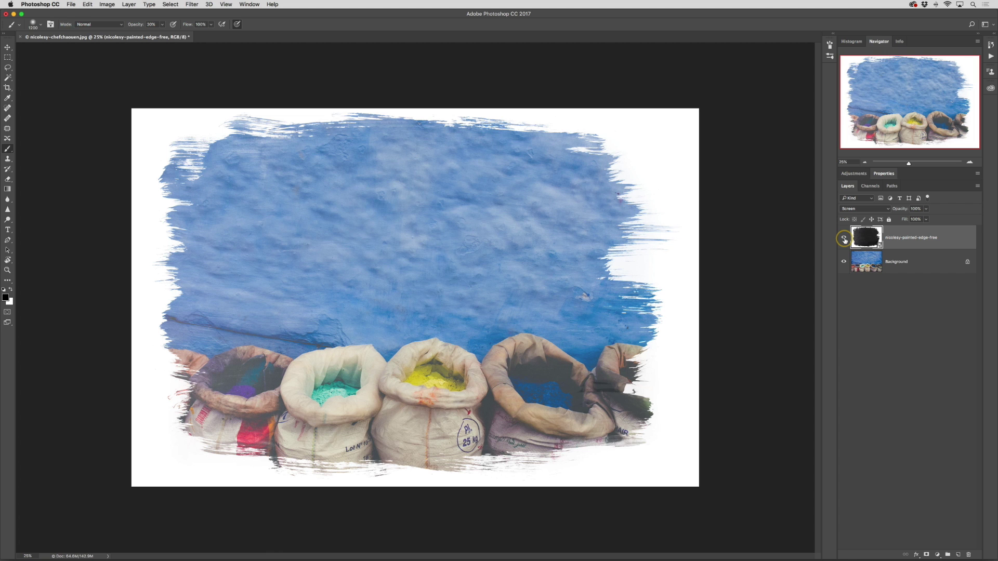
Step: Set the overlay layer's blend mode to Screen, after trying Lighten, for a white brushed border
{"action": "left_click", "coordinate": [867, 209]}
{"action": "left_click", "coordinate": [865, 202]}
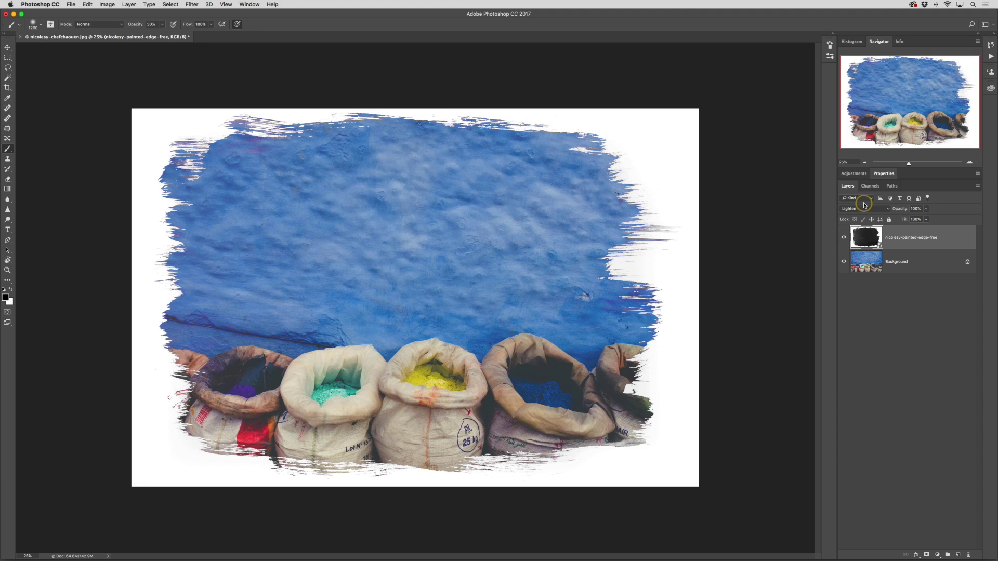
{"action": "left_click", "coordinate": [865, 209]}
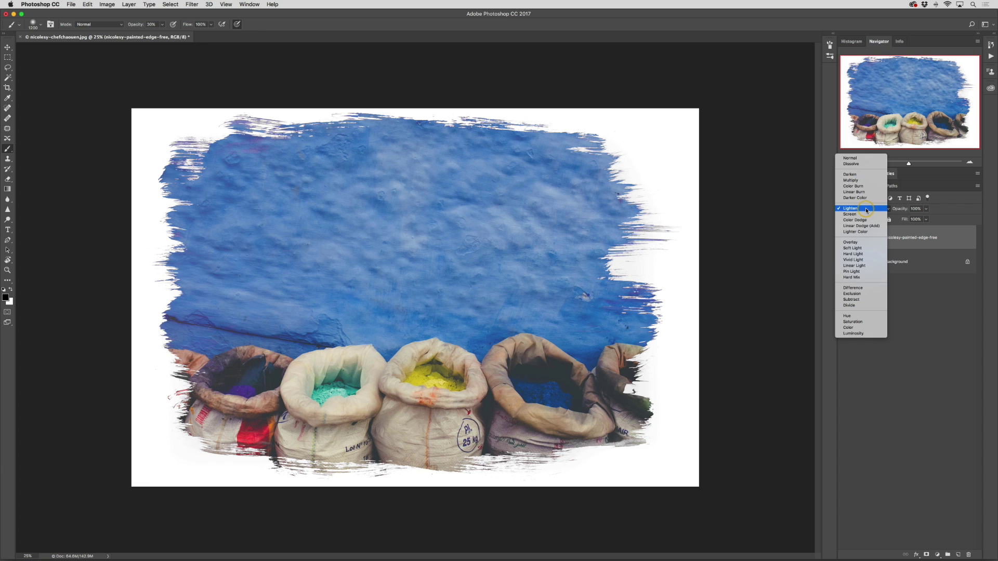
{"action": "left_click", "coordinate": [866, 214]}
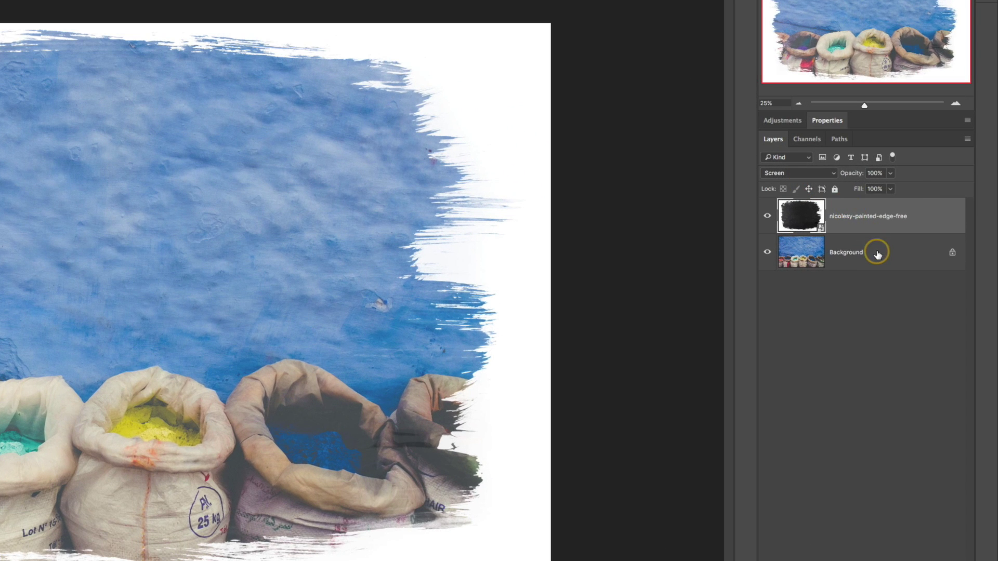
Step: Duplicate the Background photo layer and move the copy above the overlay
{"action": "left_click", "coordinate": [917, 263]}
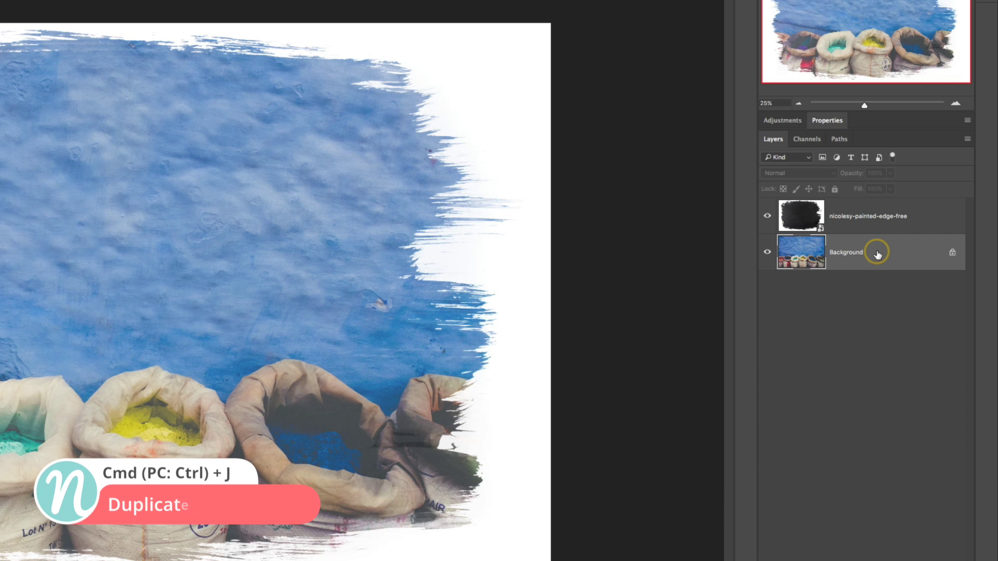
{"action": "key", "text": "ctrl+j"}
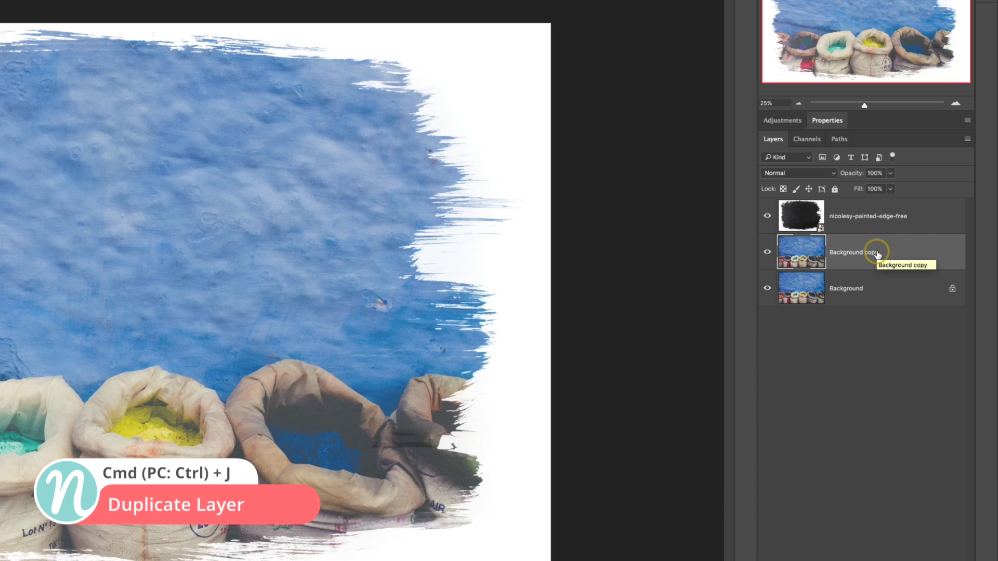
{"action": "left_click_drag", "start_coordinate": [878, 254], "coordinate": [866, 214]}
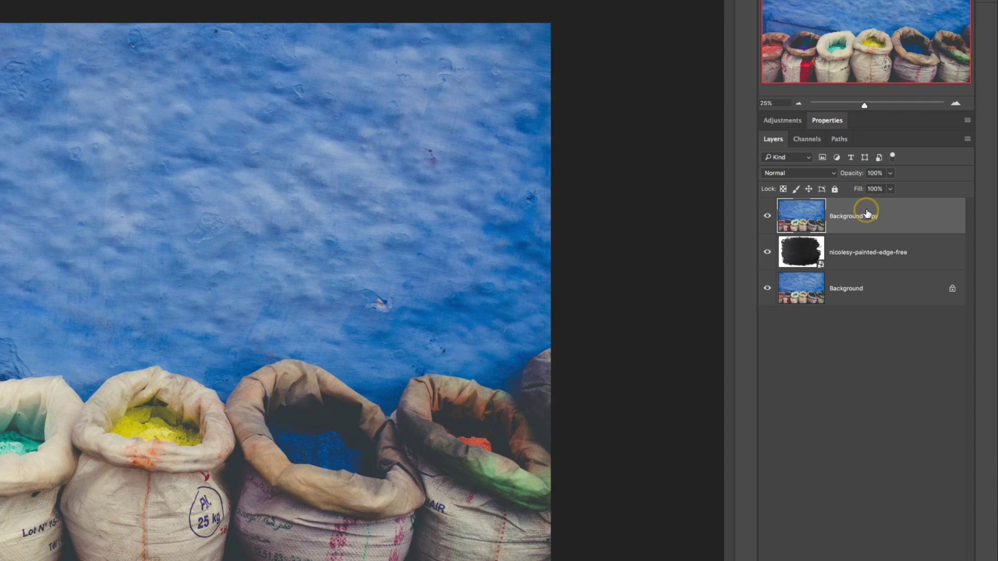
Step: Blend the photo copy in Soft Light at 73% opacity
{"action": "left_click", "coordinate": [805, 173]}
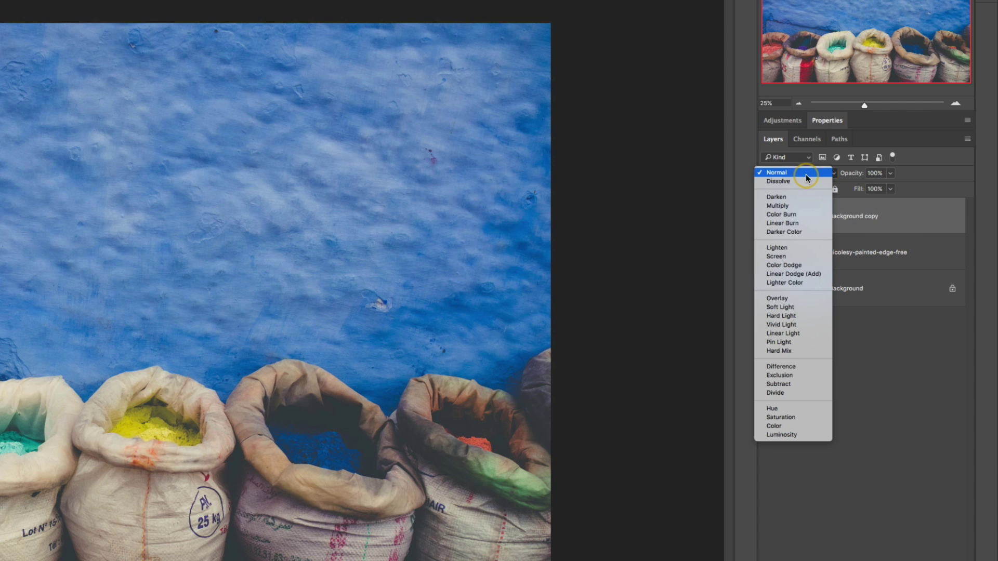
{"action": "left_click", "coordinate": [809, 308]}
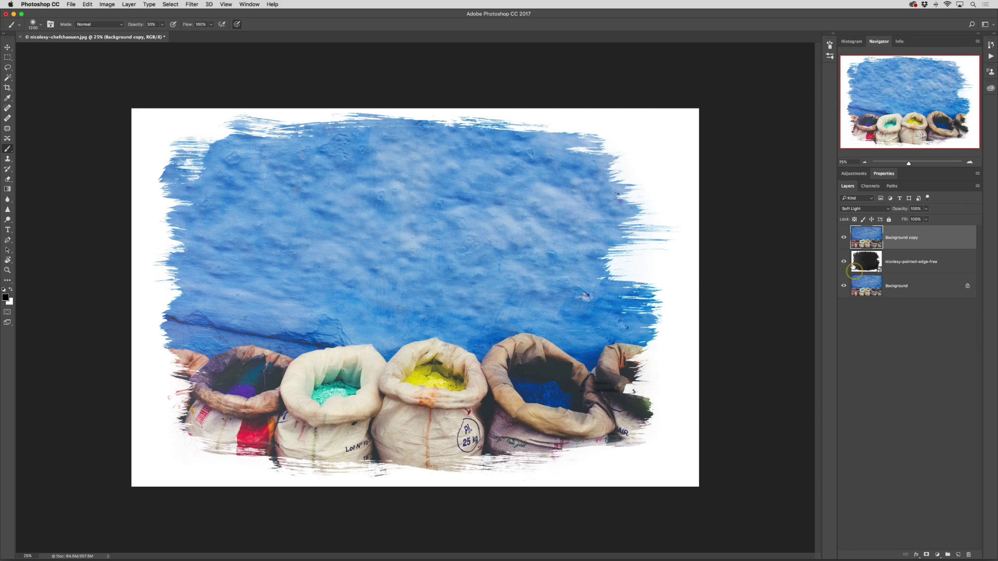
{"action": "left_click", "coordinate": [768, 216]}
{"action": "left_click", "coordinate": [844, 238]}
{"action": "left_click", "coordinate": [926, 220]}
{"action": "left_click_drag", "start_coordinate": [926, 221], "coordinate": [917, 221]}
{"action": "left_click", "coordinate": [952, 208]}
Step: Delete the photo copy, invert the overlay, and blend it in Multiply for black brushed edges
{"action": "key", "text": "Delete"}
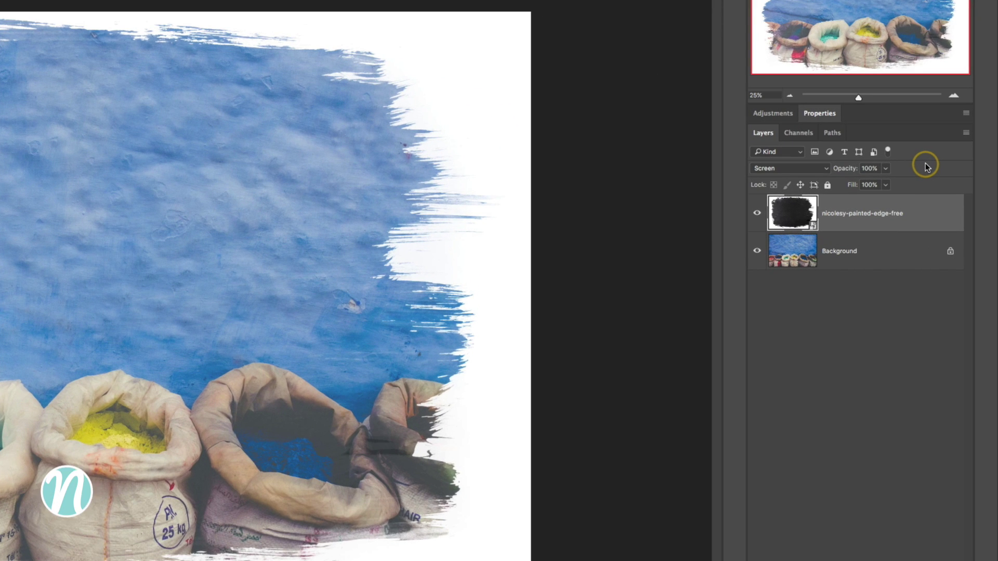
{"action": "key", "text": "ctrl+i"}
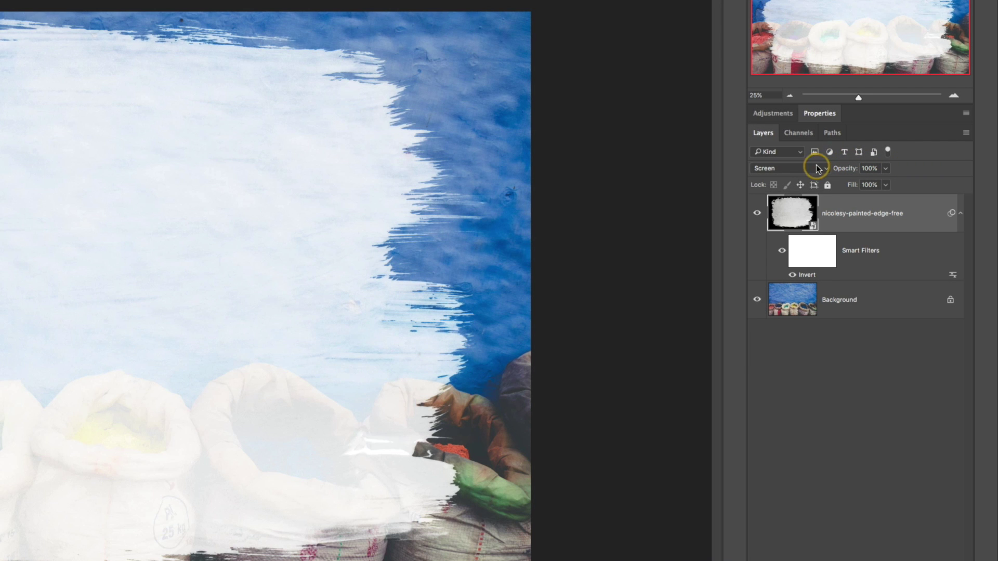
{"action": "left_click", "coordinate": [817, 169]}
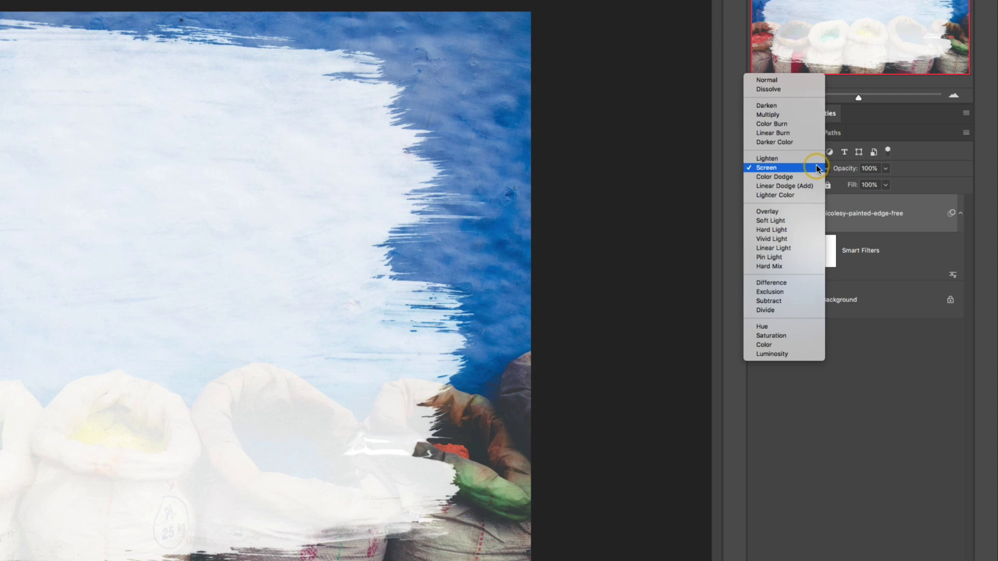
{"action": "left_click", "coordinate": [768, 144]}
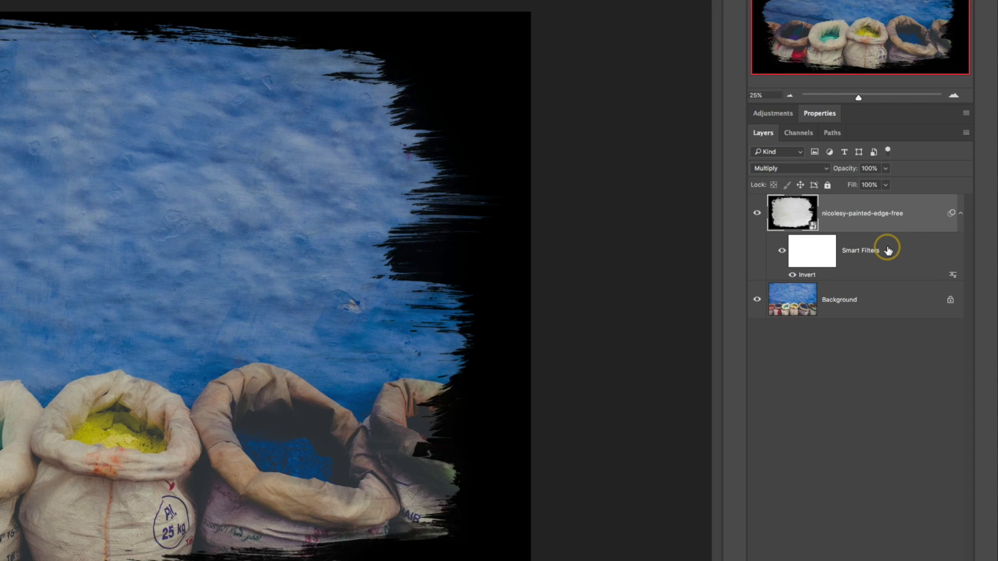
Step: Bring up the overlay's Smart Filters context menu to clear its Invert filter
{"action": "right_click", "coordinate": [888, 251]}
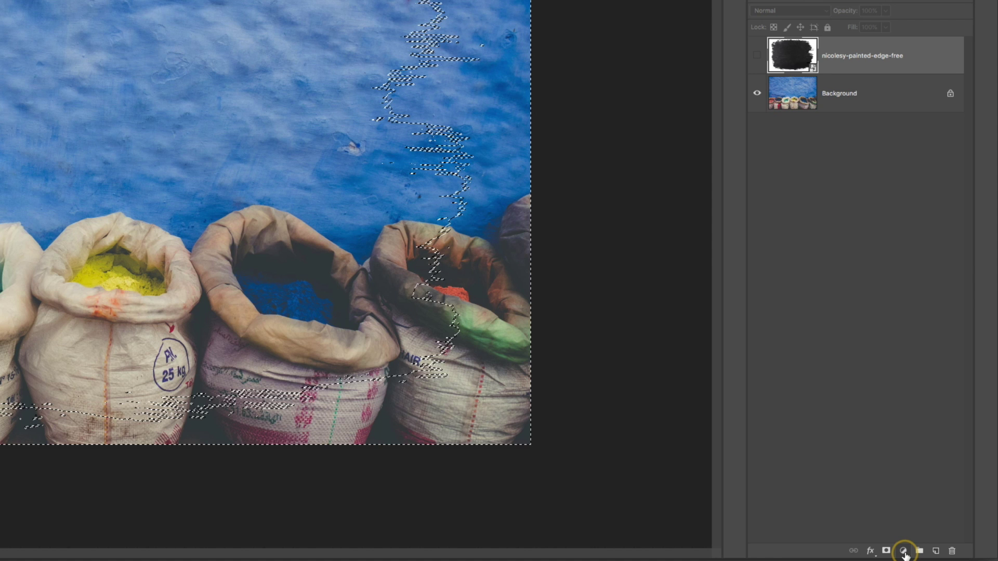
Step: Add a Solid Color fill layer, entering aa1111, then sample a beige from the spice sacks
{"action": "left_click", "coordinate": [905, 551]}
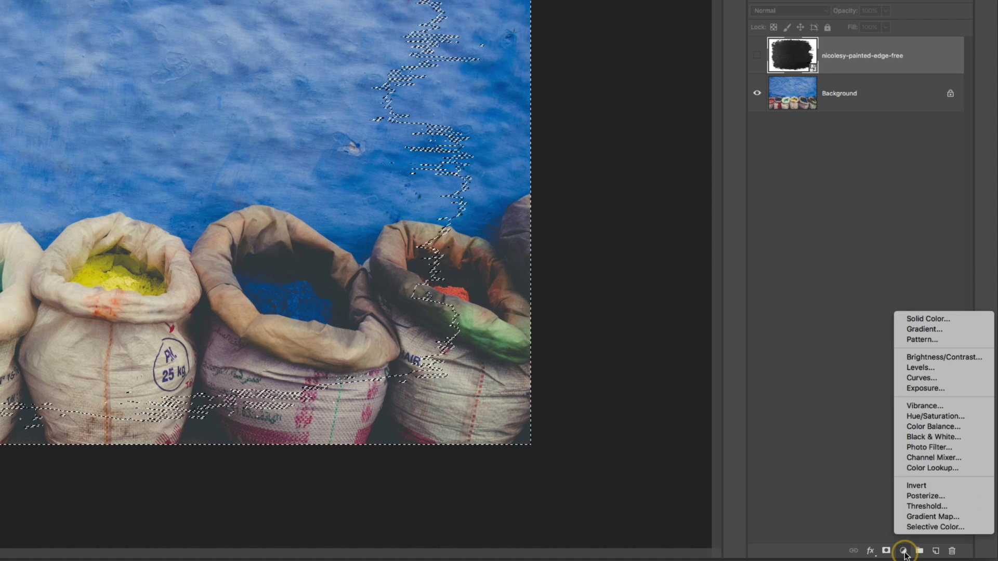
{"action": "left_click", "coordinate": [929, 318]}
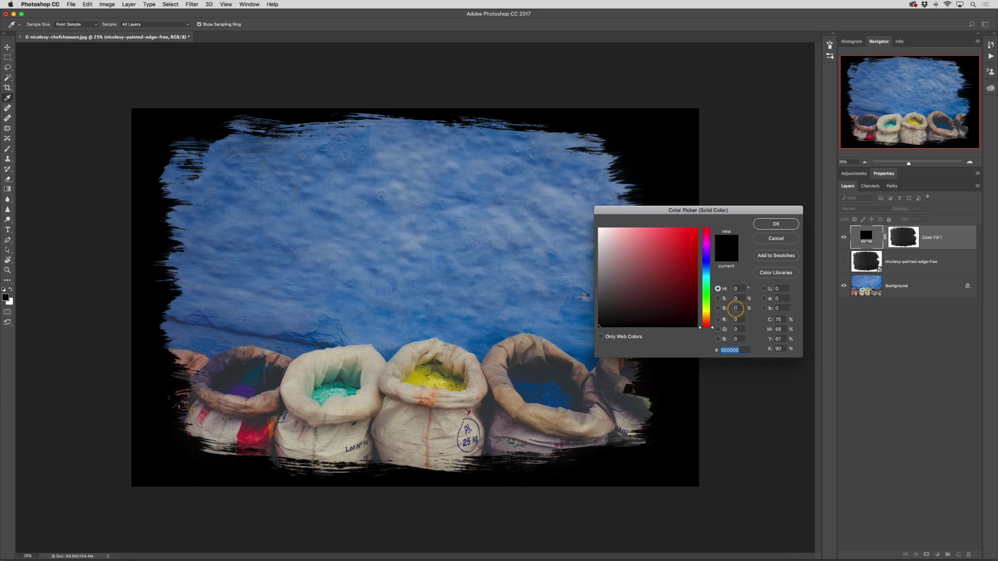
{"action": "type", "text": "aa1111"}
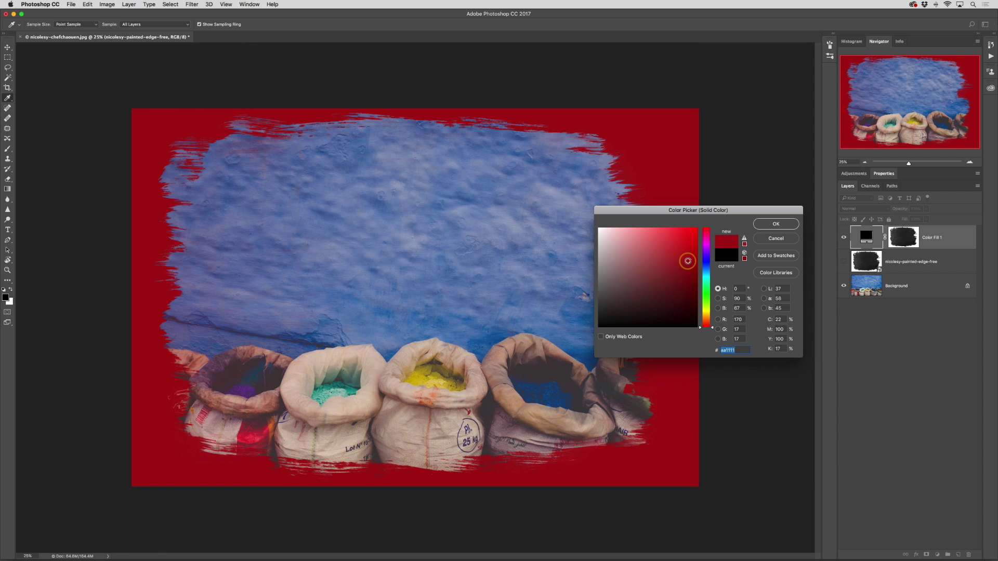
{"action": "left_click", "coordinate": [437, 381]}
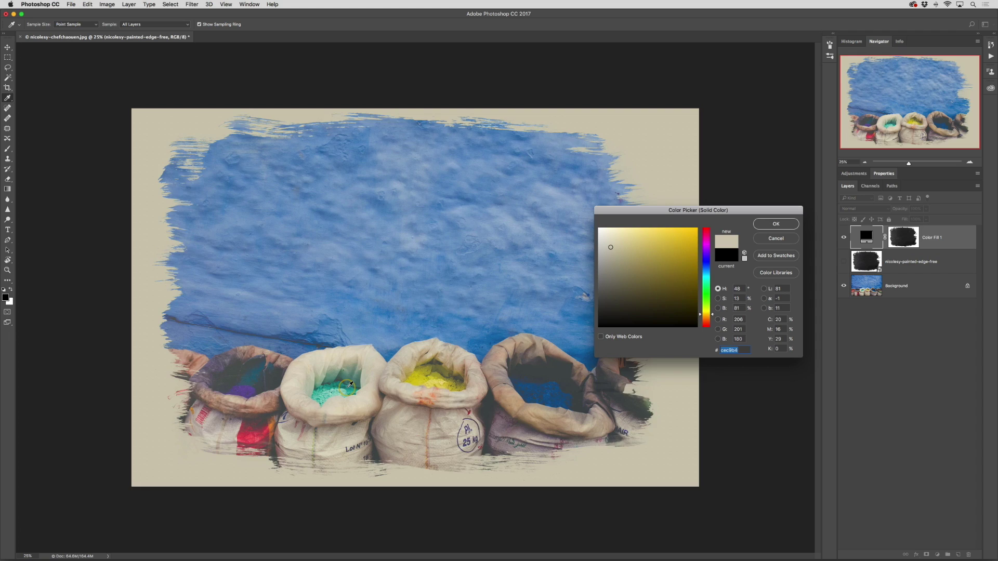
{"action": "left_click_drag", "start_coordinate": [350, 386], "coordinate": [362, 409]}
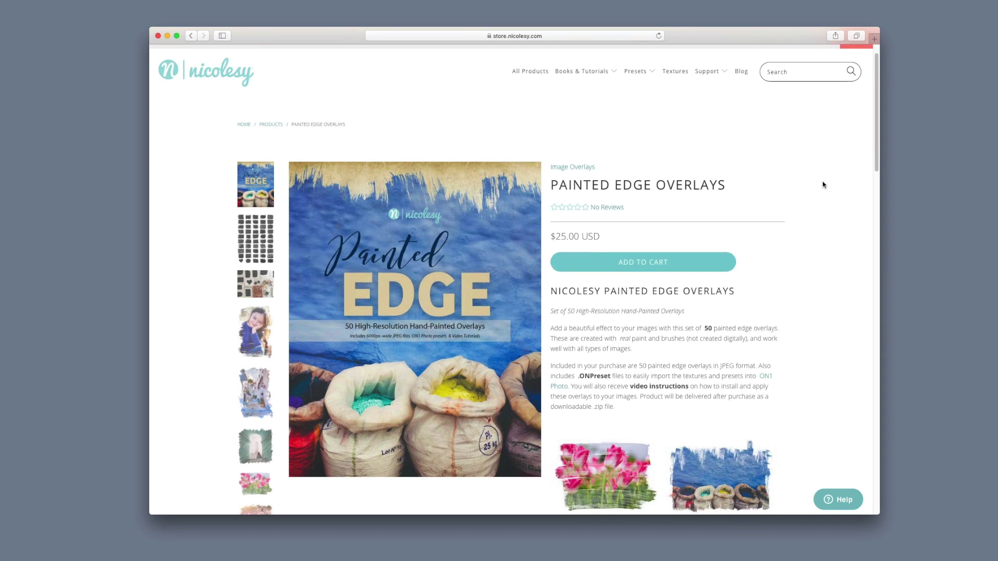
Step: Scroll down the Painted Edge Overlays product page to the brush overlay previews
{"action": "scroll", "coordinate": [823, 184], "scroll_direction": "down", "scroll_amount": 3}
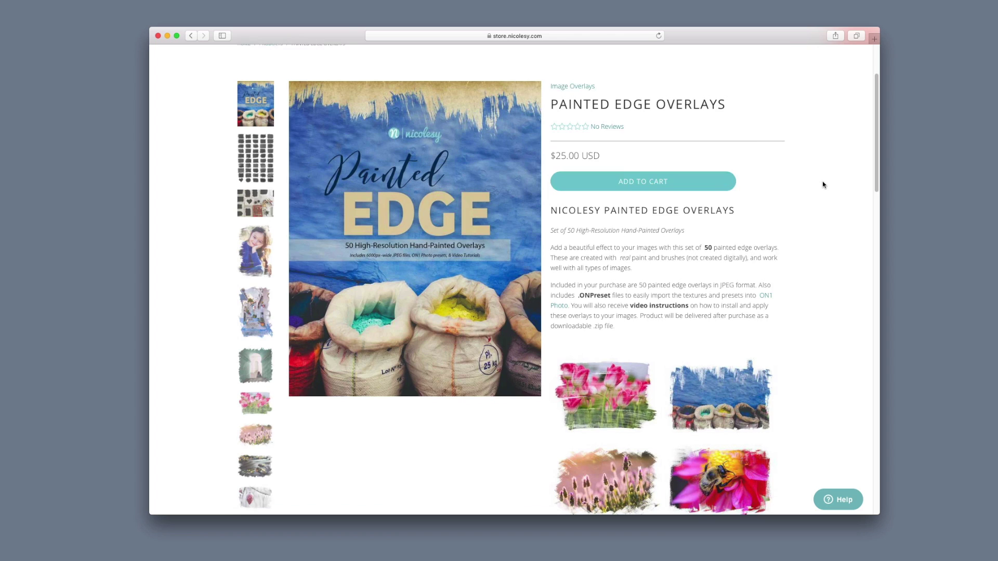
{"action": "scroll", "coordinate": [823, 185], "scroll_direction": "down", "scroll_amount": 3}
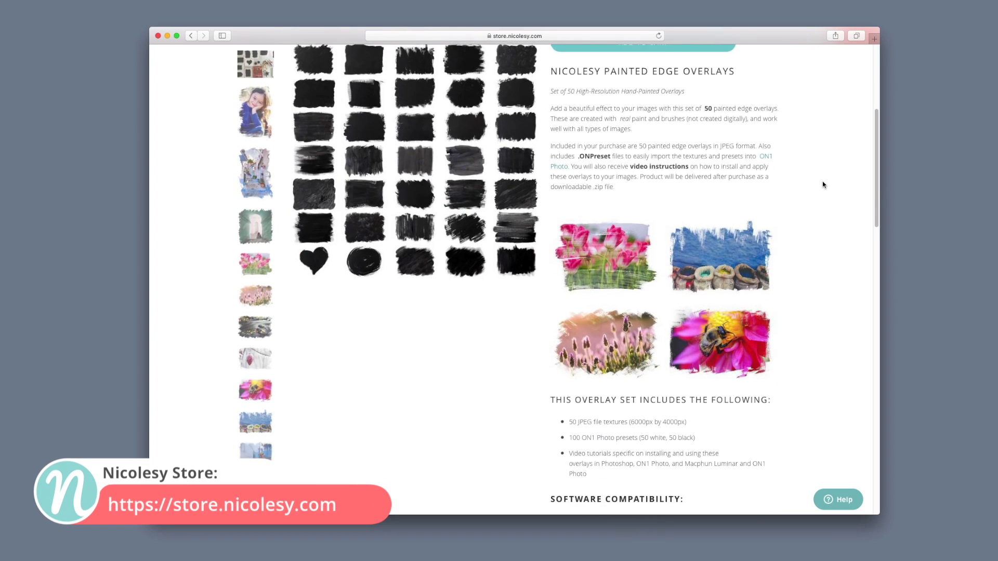
{"action": "scroll", "coordinate": [823, 184], "scroll_direction": "down", "scroll_amount": 3}
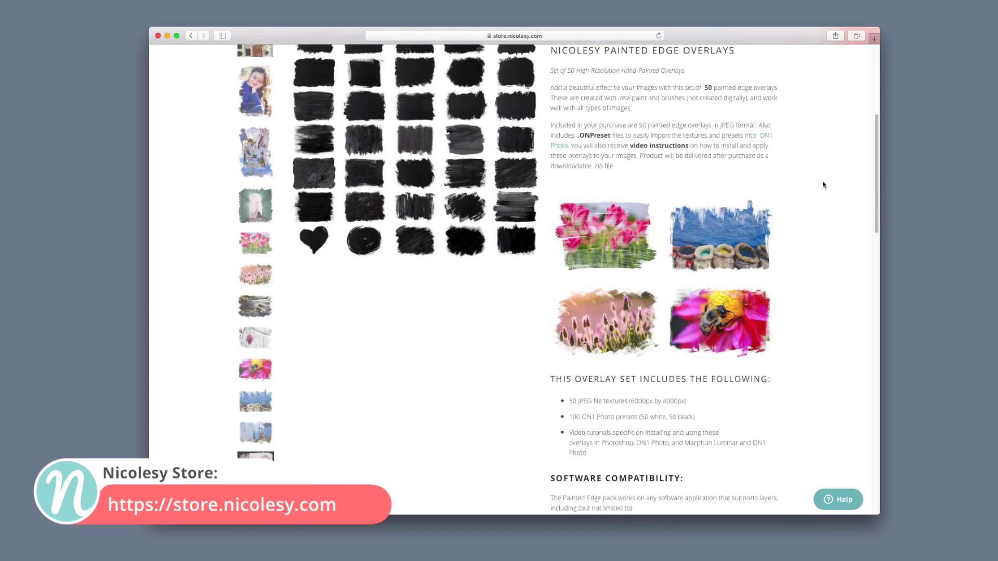